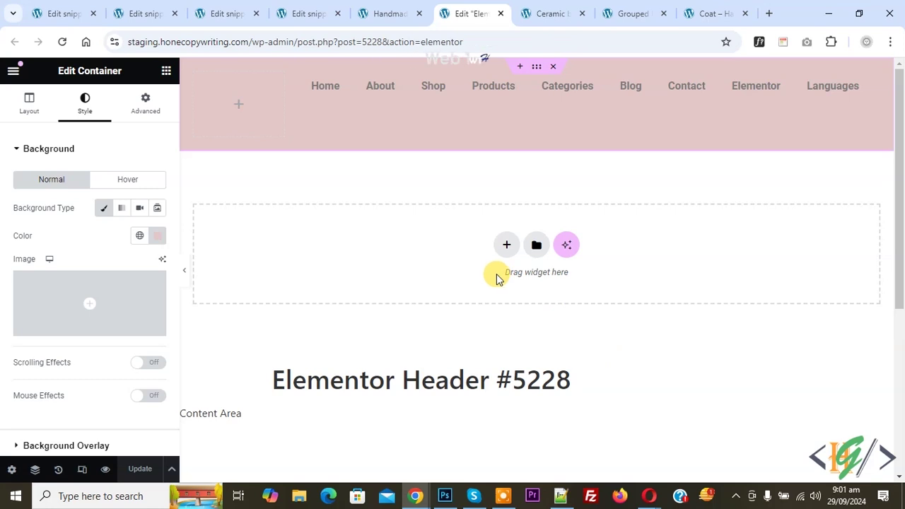
- Open the widget library, then bring up the nav-menu container's context menu
{"action": "left_click", "coordinate": [165, 73]}
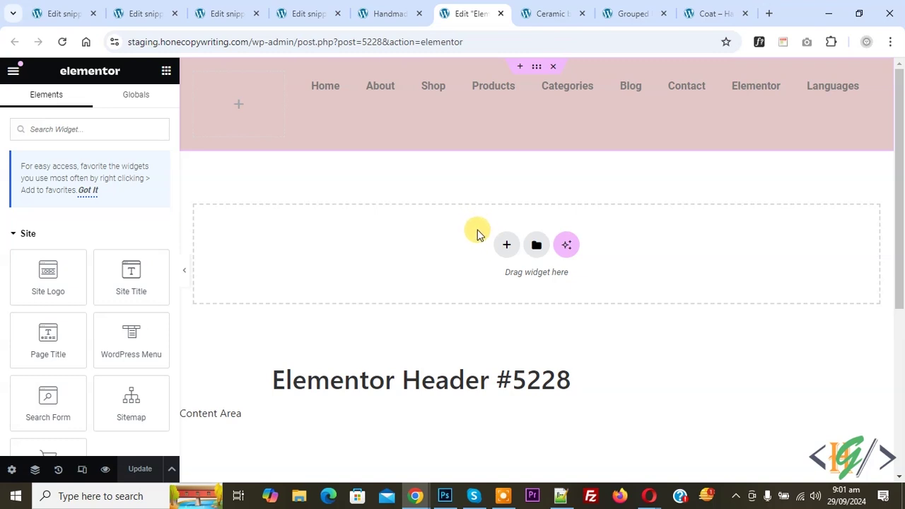
{"action": "mouse_move", "coordinate": [537, 78]}
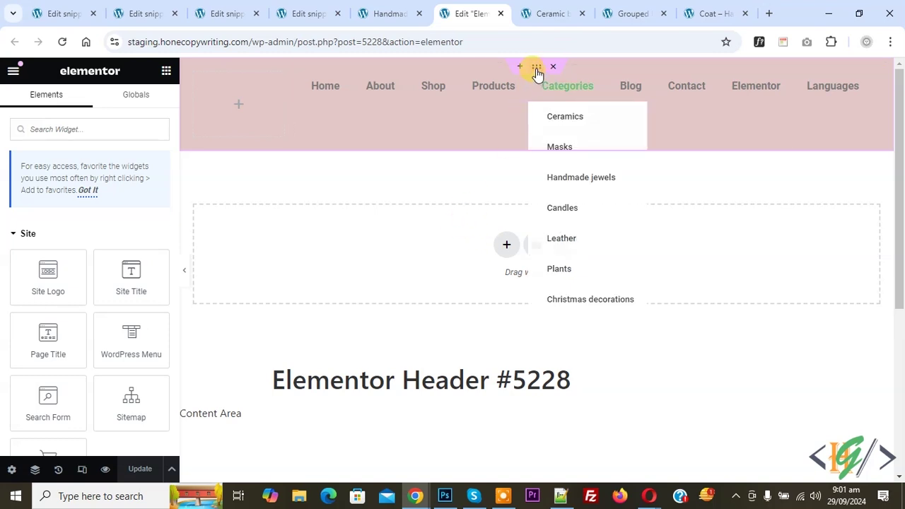
{"action": "right_click", "coordinate": [537, 70]}
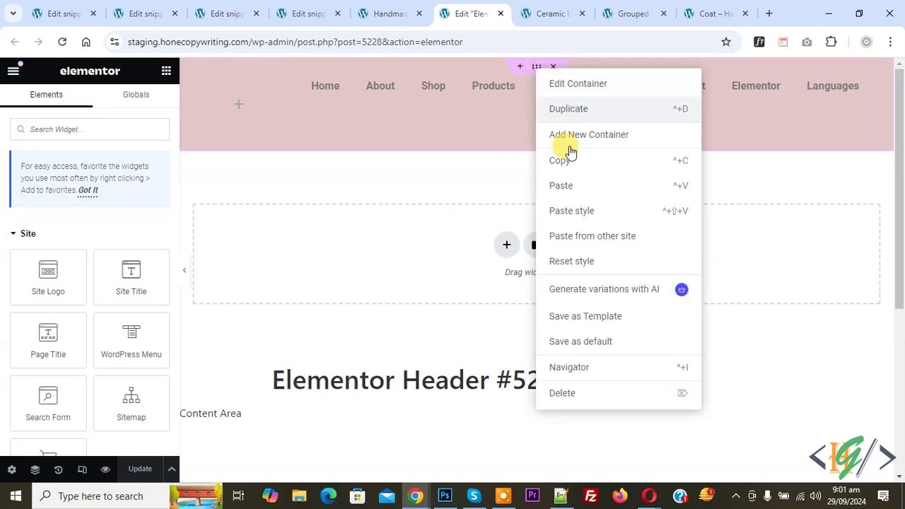
- Duplicate the nav-menu container, recolour the copy #DDA3A3, and duplicate that copy again
{"action": "left_click", "coordinate": [548, 182]}
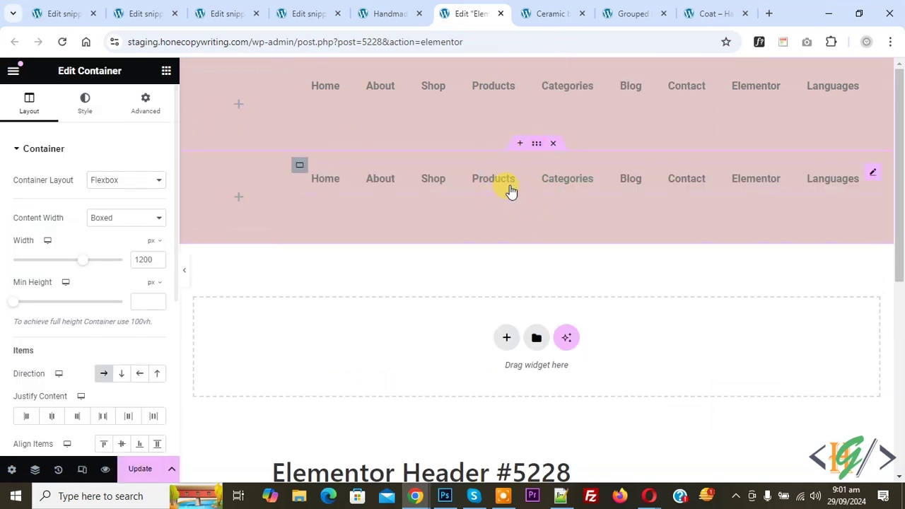
{"action": "left_click", "coordinate": [91, 105]}
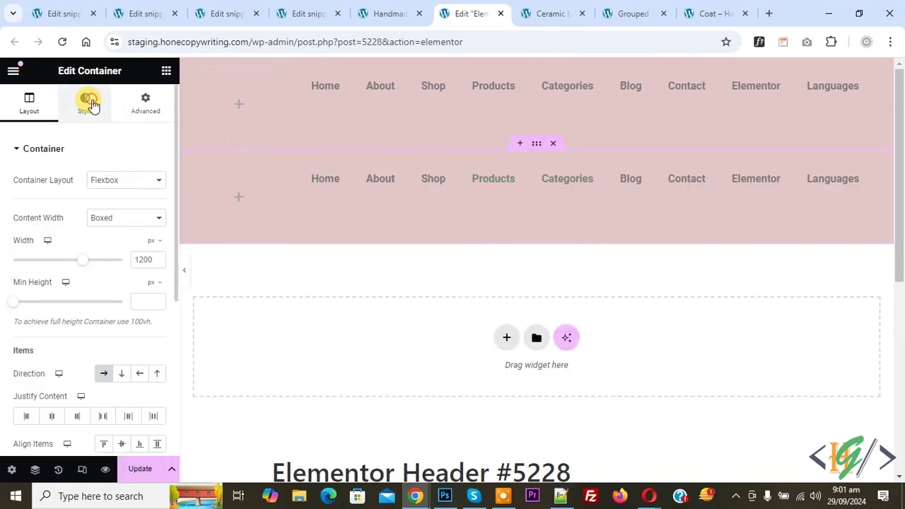
{"action": "left_click", "coordinate": [157, 237]}
{"action": "left_click", "coordinate": [121, 302]}
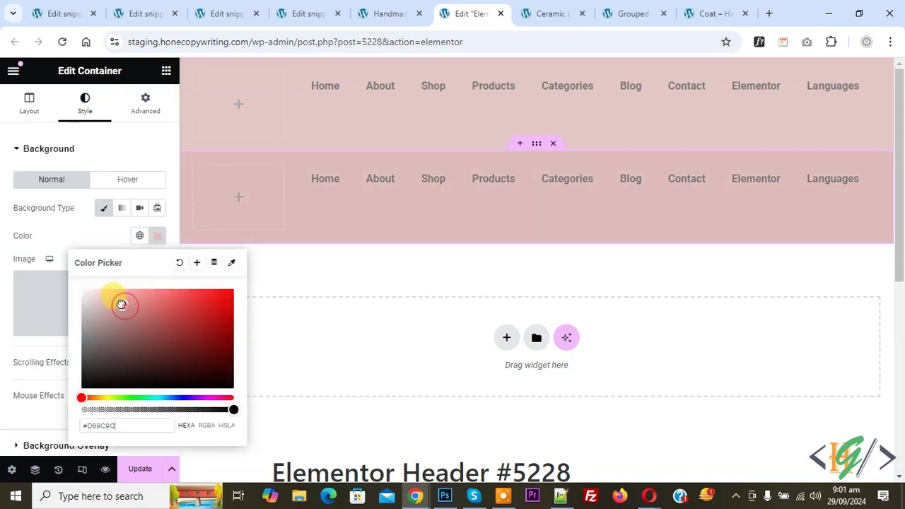
{"action": "left_click", "coordinate": [383, 277]}
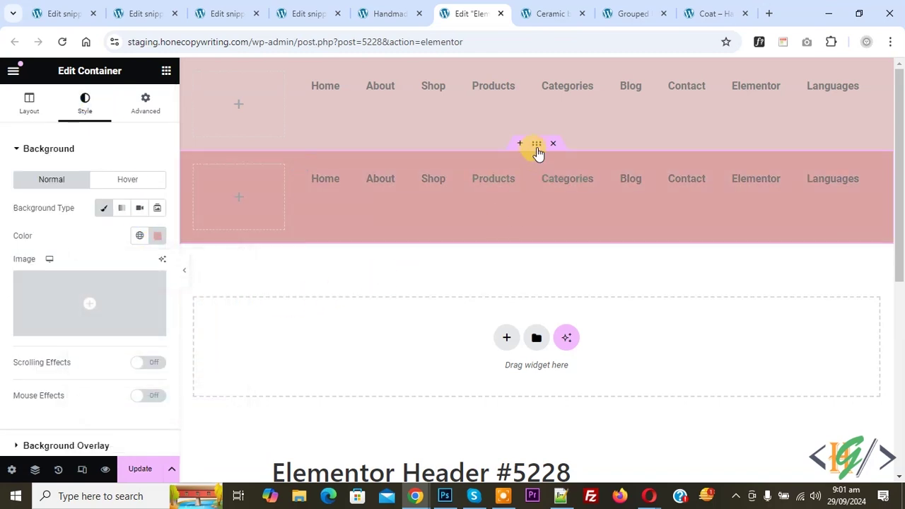
{"action": "right_click", "coordinate": [535, 144]}
{"action": "left_click", "coordinate": [548, 251]}
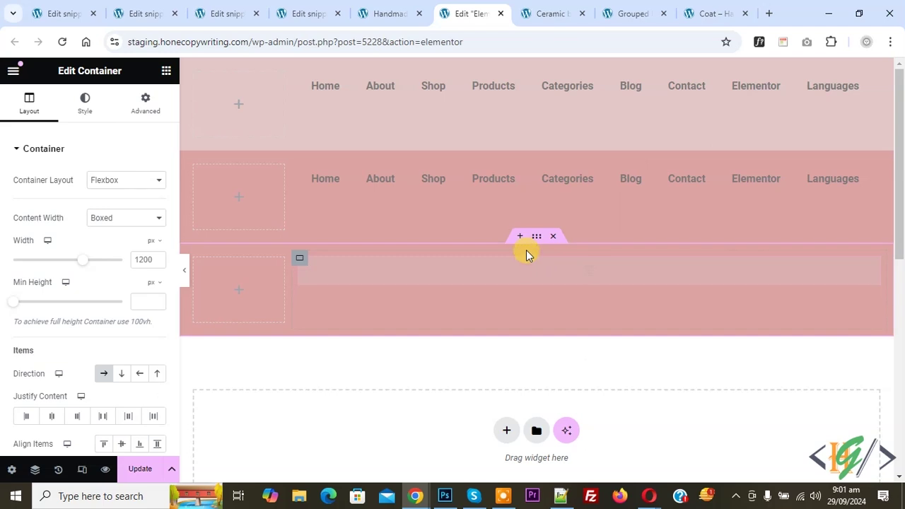
- Set the third container's background colour to dark greyish-brown #635454
{"action": "left_click", "coordinate": [86, 106]}
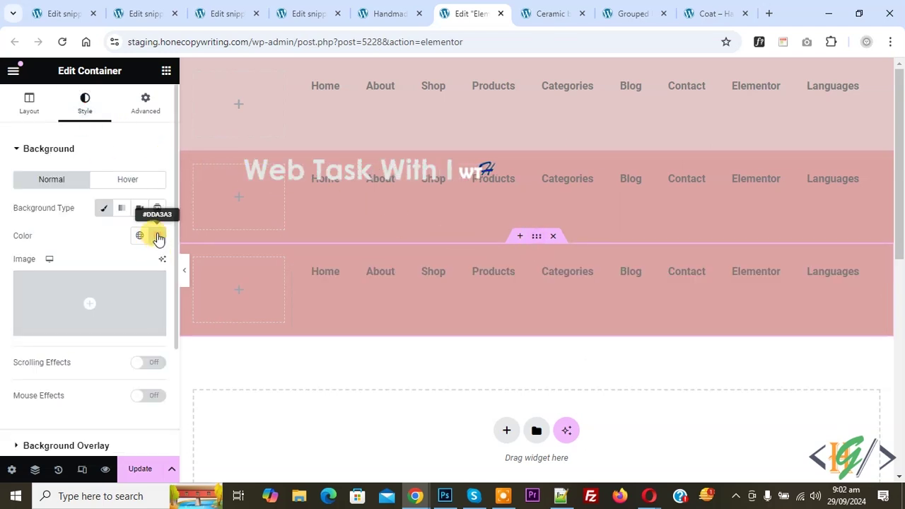
{"action": "left_click", "coordinate": [157, 235]}
{"action": "left_click", "coordinate": [107, 359]}
{"action": "left_click_drag", "start_coordinate": [106, 359], "coordinate": [104, 349]}
{"action": "left_click", "coordinate": [352, 364]}
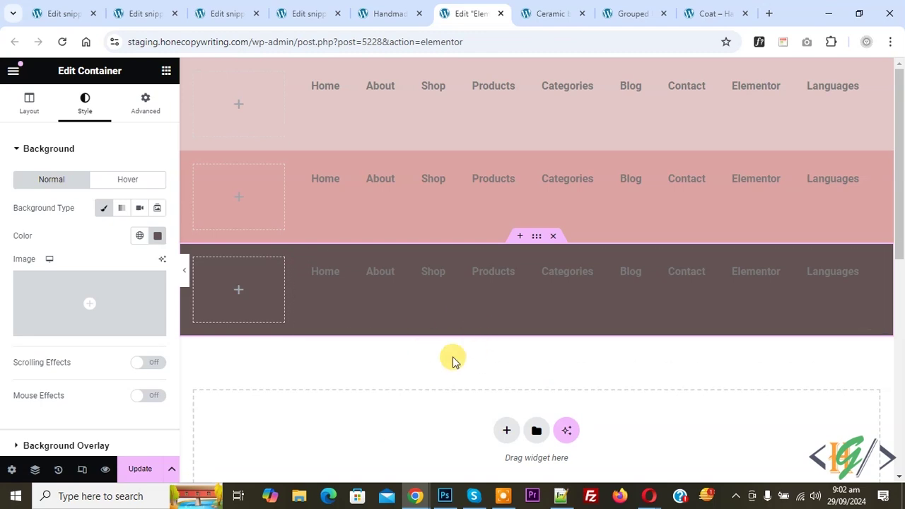
{"action": "mouse_move", "coordinate": [495, 232]}
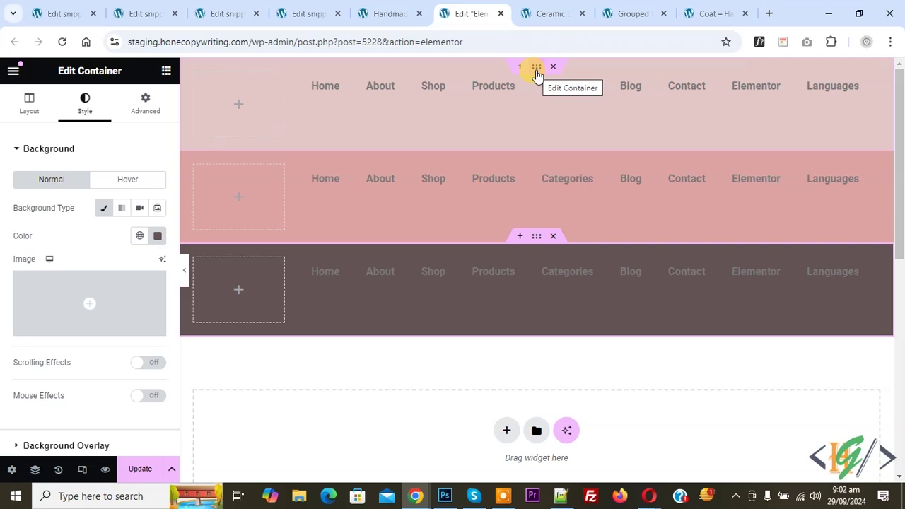
- Hide the top nav container on tablet portrait and mobile portrait in Advanced > Responsive
{"action": "left_click", "coordinate": [535, 70]}
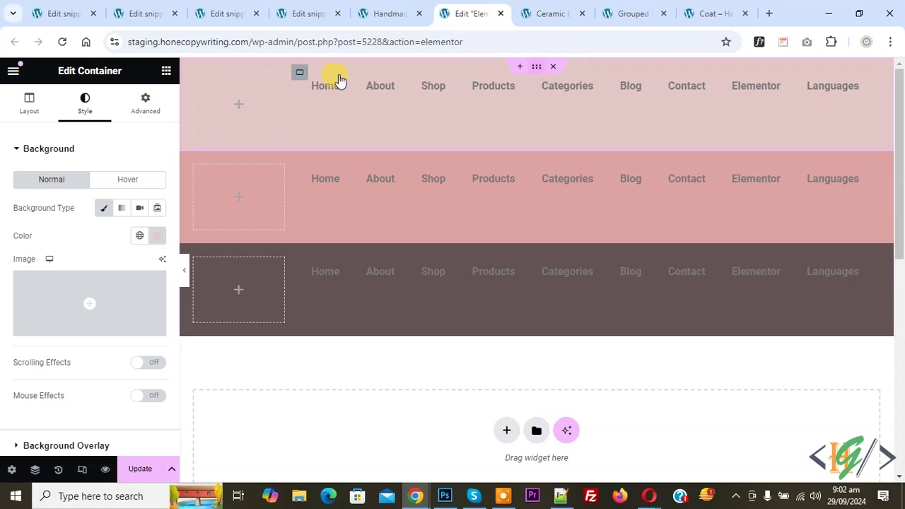
{"action": "left_click", "coordinate": [142, 113]}
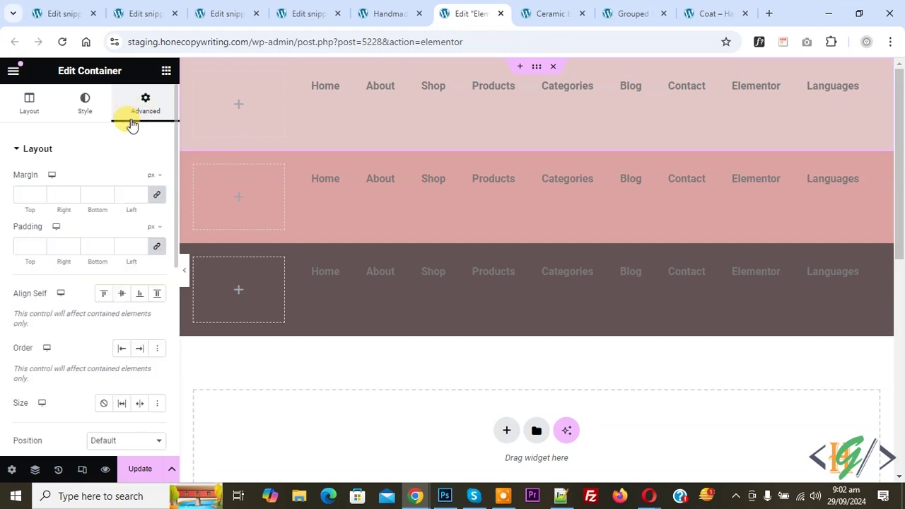
{"action": "scroll", "coordinate": [82, 165], "scroll_direction": "down", "scroll_amount": 5}
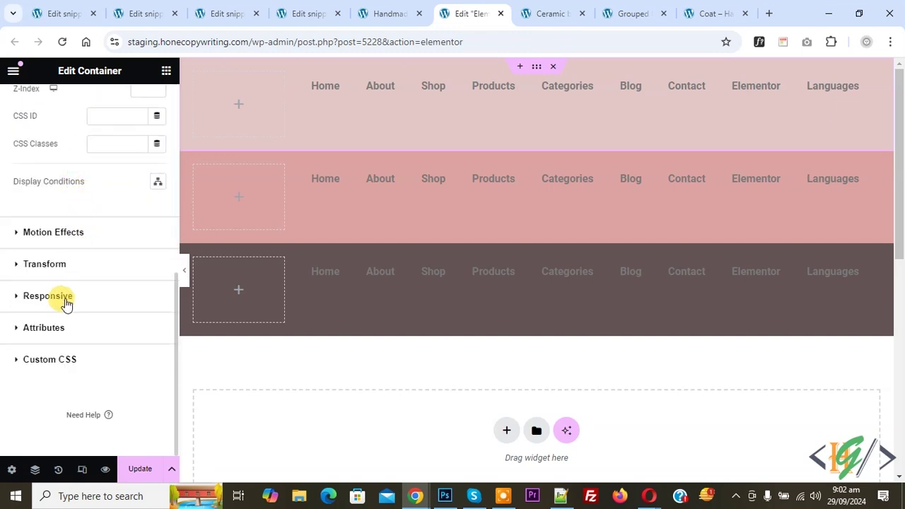
{"action": "left_click", "coordinate": [66, 302]}
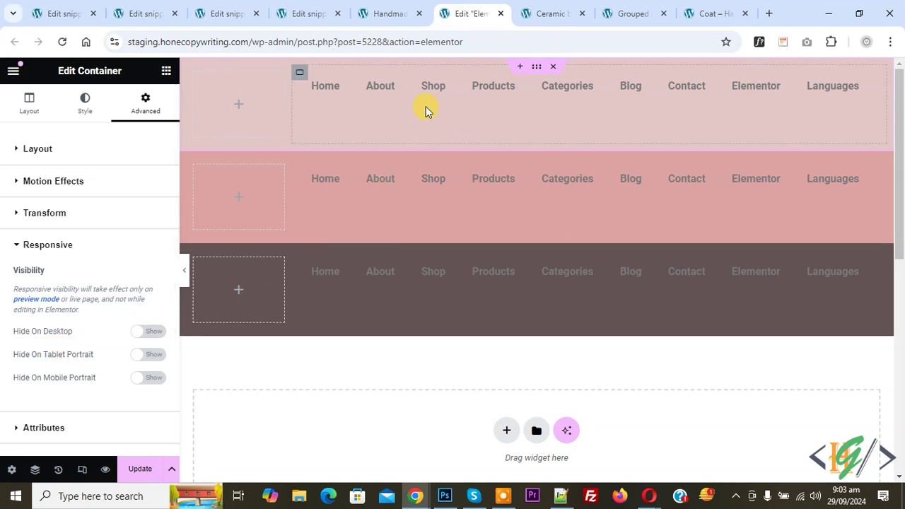
{"action": "left_click", "coordinate": [156, 354]}
{"action": "left_click", "coordinate": [152, 377]}
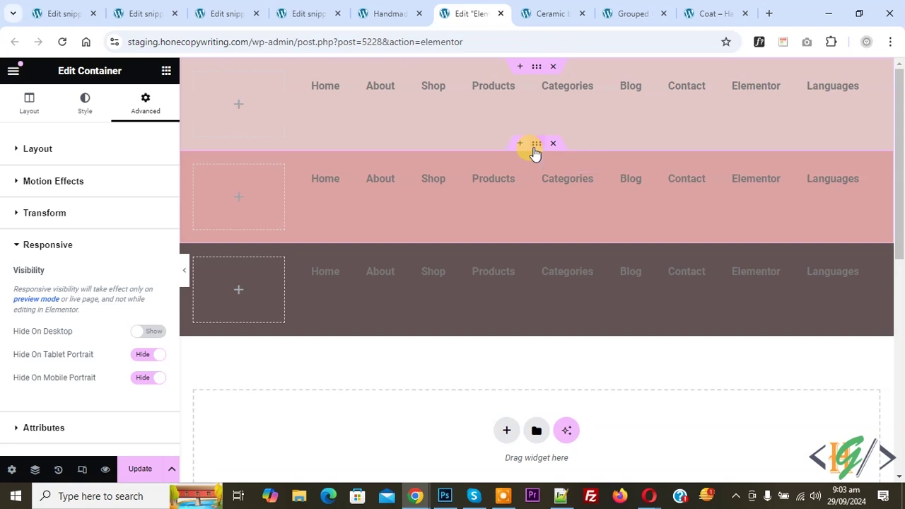
{"action": "left_click", "coordinate": [535, 146]}
- Hide the middle pink container on desktop, leaving it visible only on tablet portrait
{"action": "left_click", "coordinate": [135, 114]}
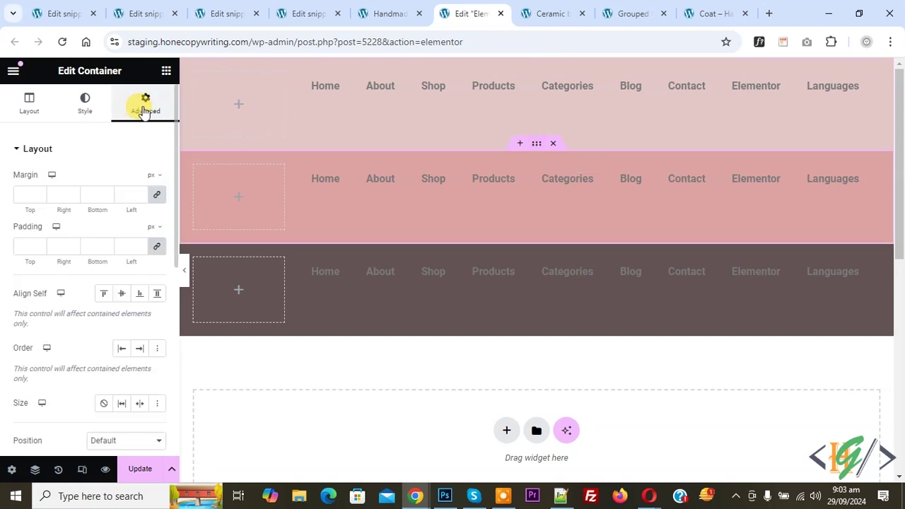
{"action": "scroll", "coordinate": [89, 242], "scroll_direction": "down", "scroll_amount": 5}
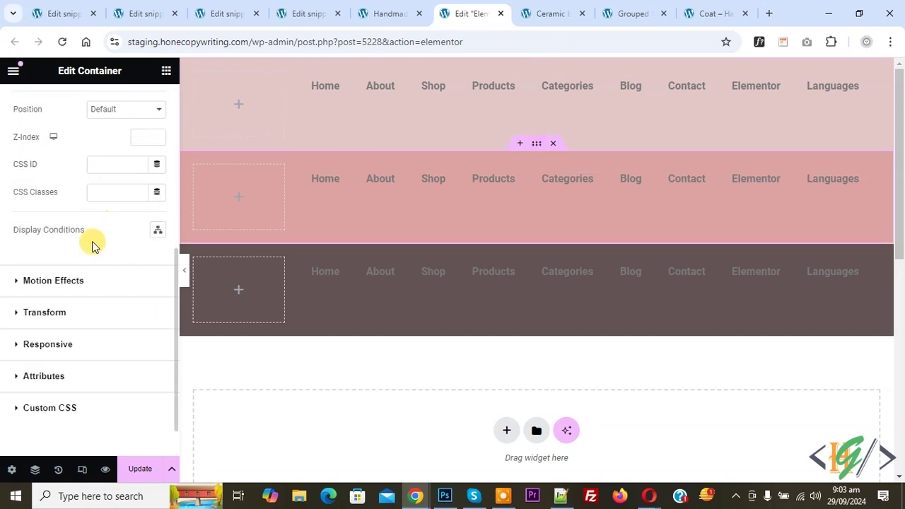
{"action": "scroll", "coordinate": [71, 359], "scroll_direction": "down", "scroll_amount": 1}
{"action": "left_click", "coordinate": [65, 297]}
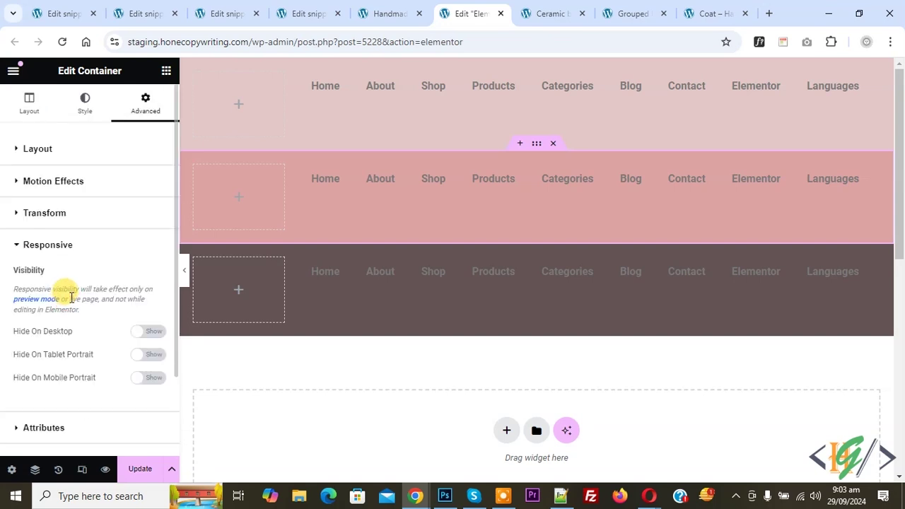
{"action": "left_click", "coordinate": [154, 331]}
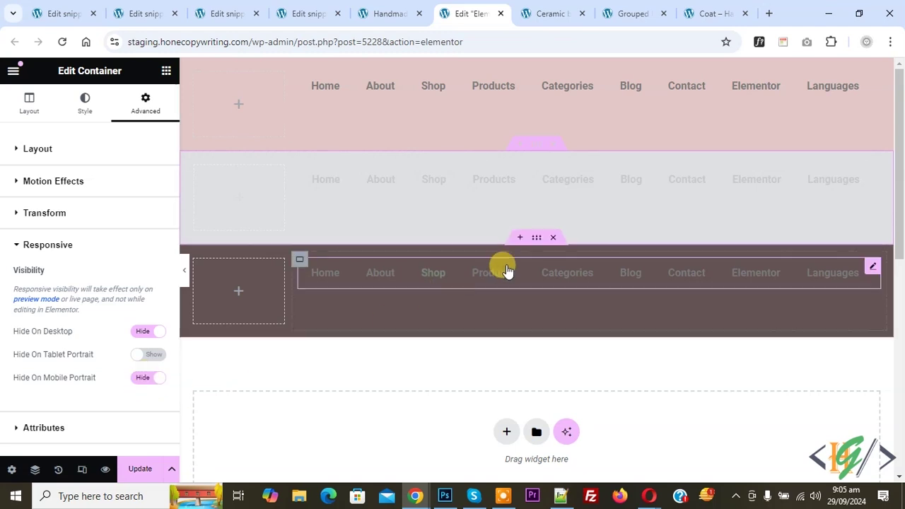
- Select the dark bottom container and show its Advanced > Responsive visibility options
{"action": "left_click", "coordinate": [536, 241]}
{"action": "left_click", "coordinate": [145, 102]}
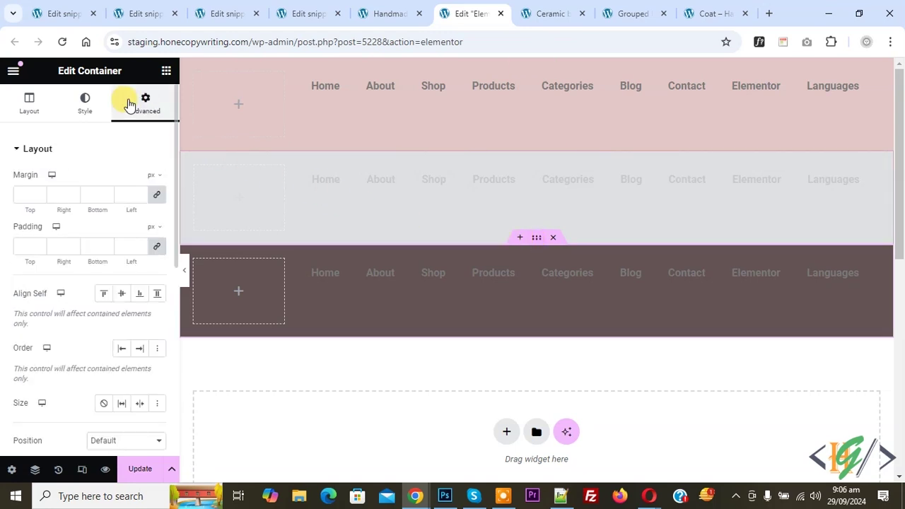
{"action": "scroll", "coordinate": [87, 149], "scroll_direction": "down", "scroll_amount": 5}
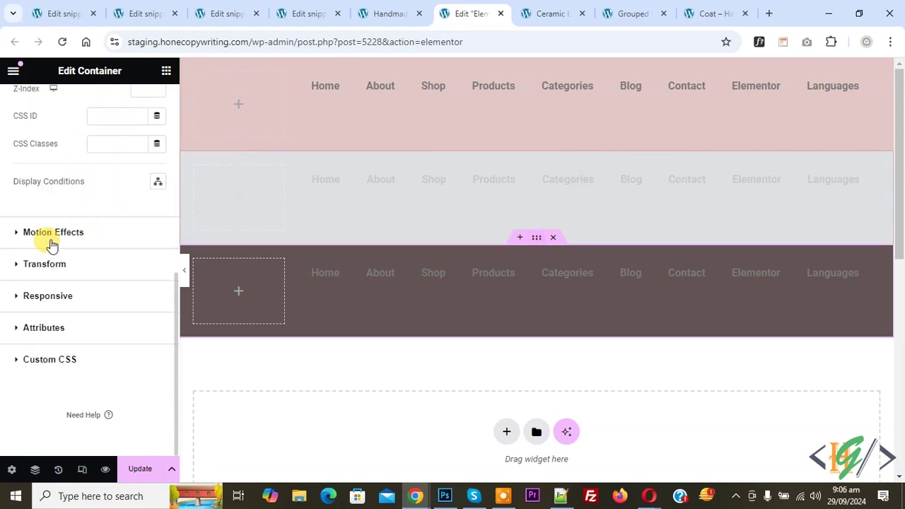
{"action": "left_click", "coordinate": [59, 297]}
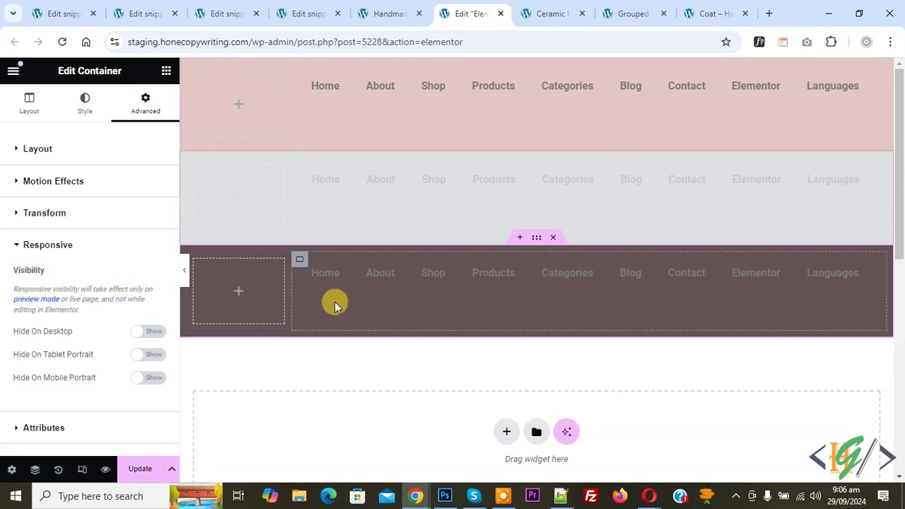
- Hide the dark bottom container on desktop and tablet portrait, then save with Update
{"action": "left_click", "coordinate": [138, 334]}
{"action": "left_click", "coordinate": [147, 356]}
{"action": "left_click", "coordinate": [140, 474]}
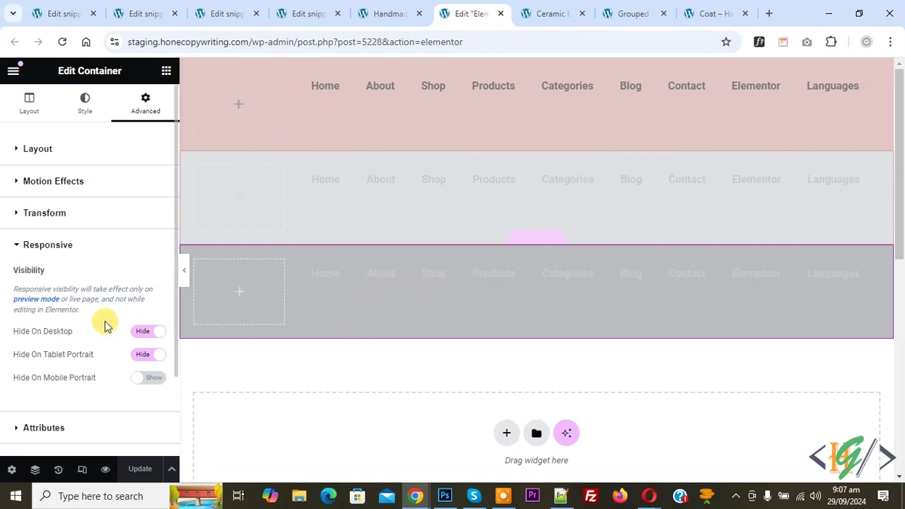
- Go to Site Settings > Layout and expand the Breakpoints section
{"action": "left_click", "coordinate": [13, 72]}
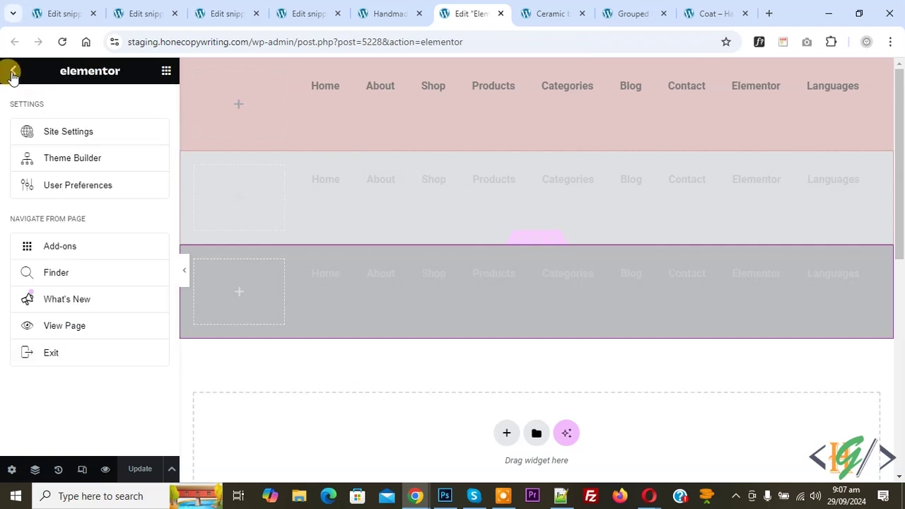
{"action": "left_click", "coordinate": [65, 137]}
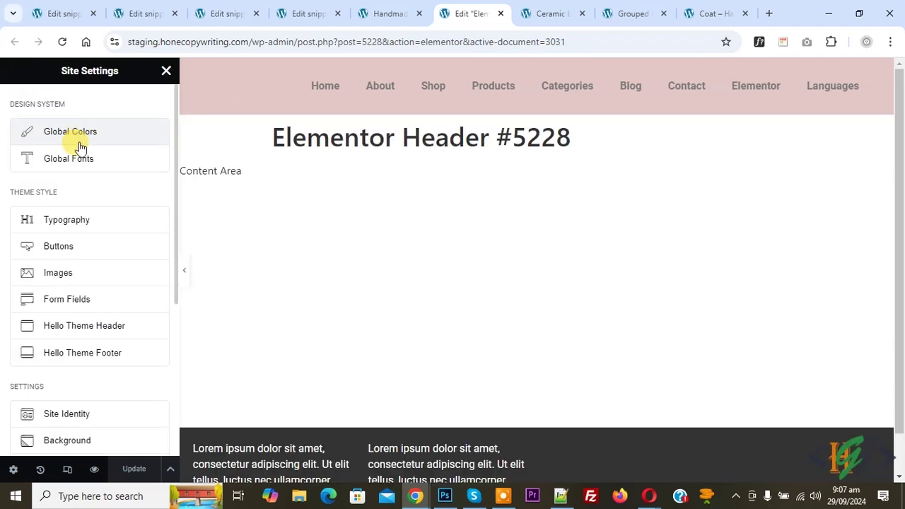
{"action": "scroll", "coordinate": [77, 143], "scroll_direction": "down", "scroll_amount": 3}
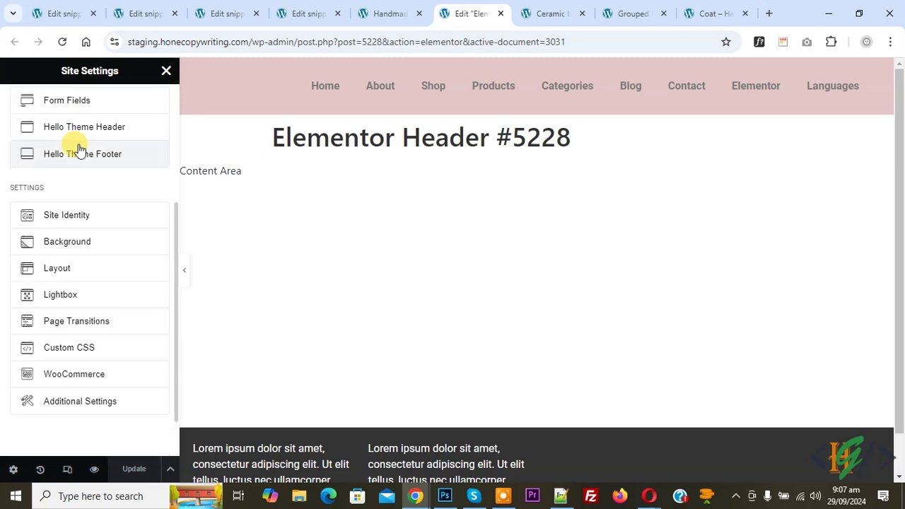
{"action": "left_click", "coordinate": [76, 268]}
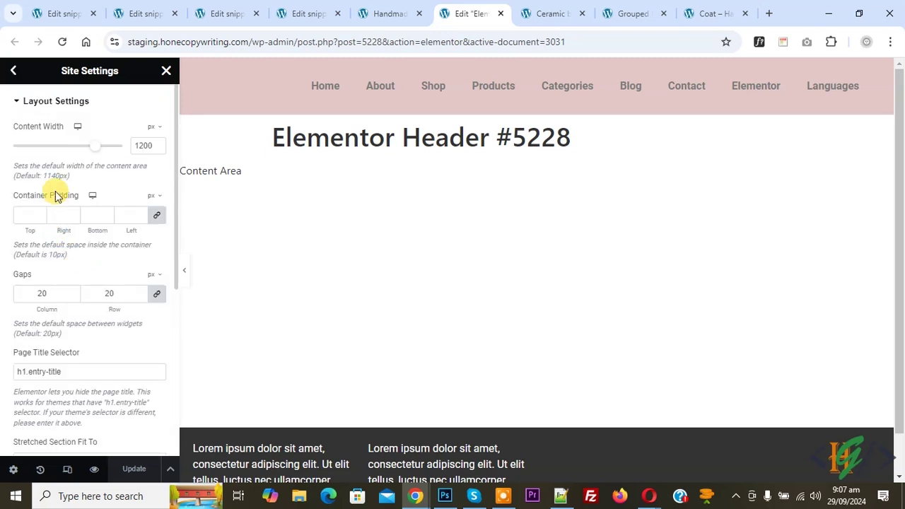
{"action": "scroll", "coordinate": [48, 180], "scroll_direction": "down", "scroll_amount": 3}
{"action": "scroll", "coordinate": [52, 187], "scroll_direction": "down", "scroll_amount": 2}
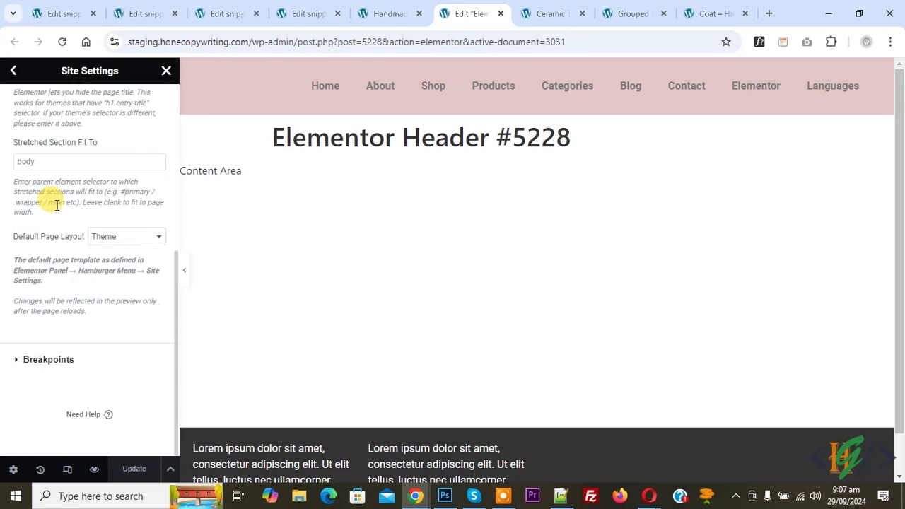
{"action": "left_click", "coordinate": [65, 361]}
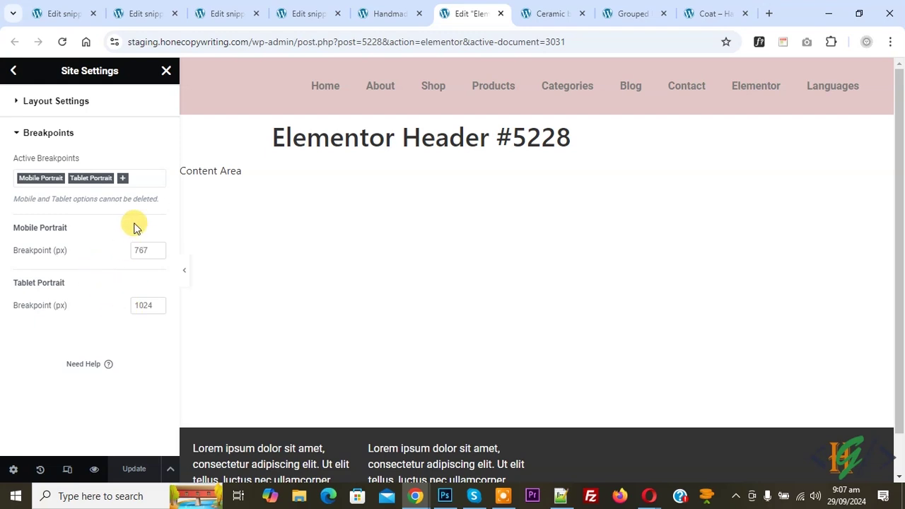
- Add Mobile Landscape (880), Laptop (1366) and Widescreen (2400) as active breakpoints
{"action": "left_click", "coordinate": [135, 178]}
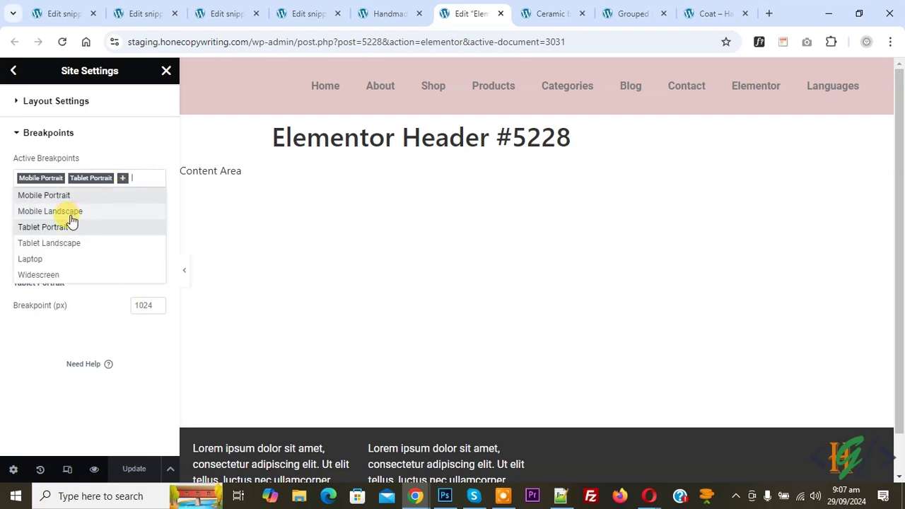
{"action": "left_click", "coordinate": [69, 212]}
{"action": "left_click", "coordinate": [122, 182]}
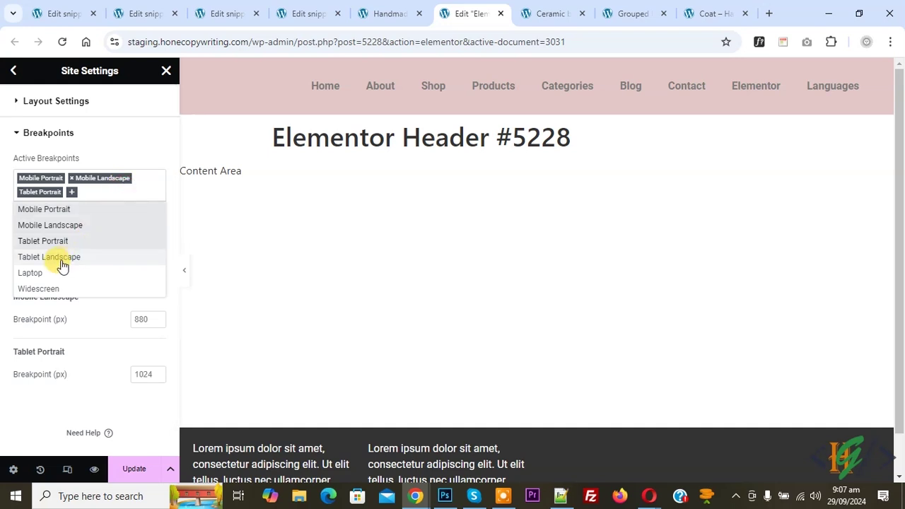
{"action": "left_click", "coordinate": [80, 269]}
{"action": "left_click", "coordinate": [120, 191]}
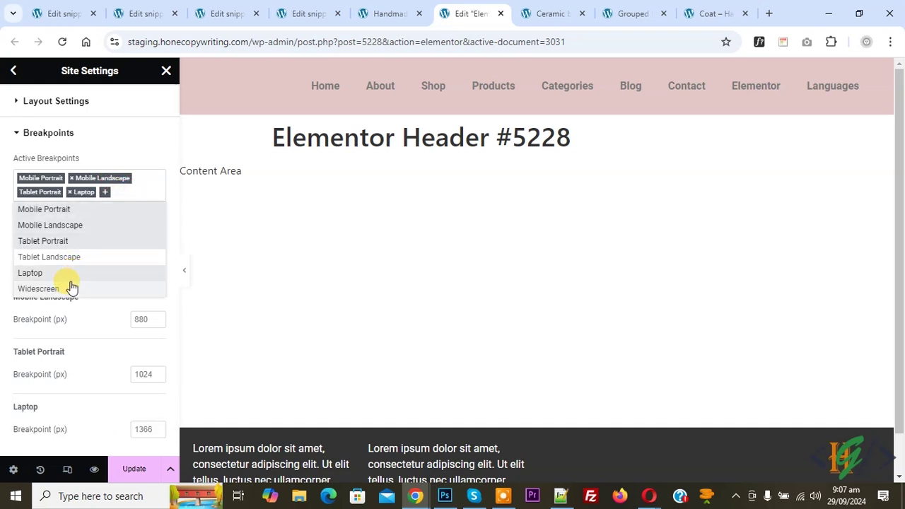
{"action": "left_click", "coordinate": [71, 287]}
{"action": "scroll", "coordinate": [96, 249], "scroll_direction": "down", "scroll_amount": 2}
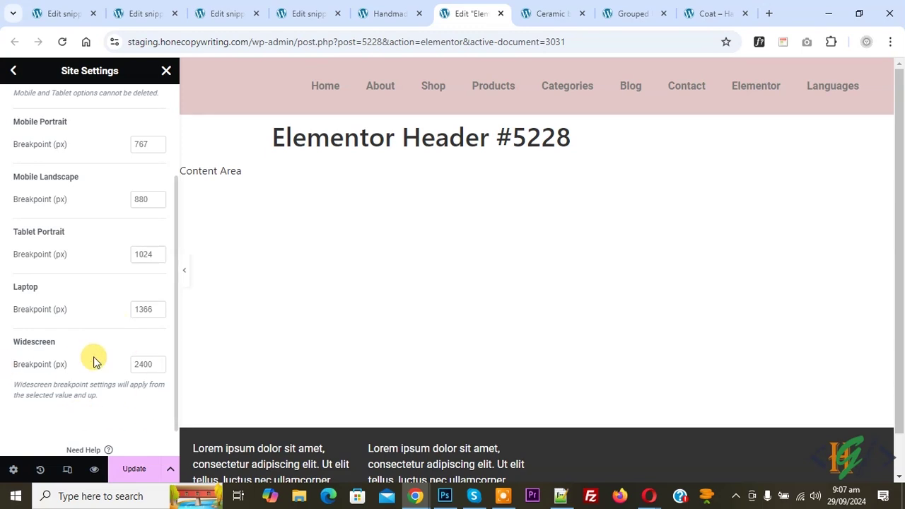
- Reload the live Handmade home page, preview it in the mobile simulator, then return to desktop view
{"action": "left_click", "coordinate": [384, 13]}
{"action": "left_click", "coordinate": [62, 41]}
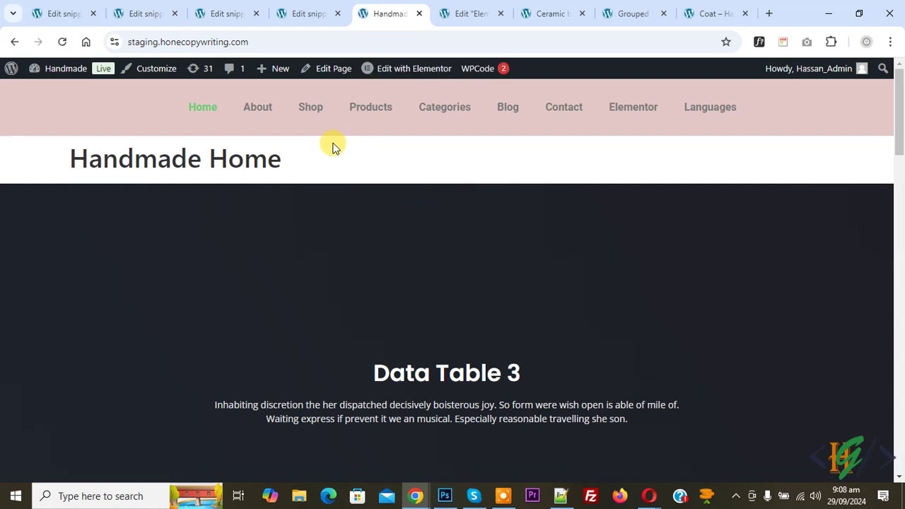
{"action": "right_click", "coordinate": [399, 158]}
{"action": "mouse_move", "coordinate": [506, 423]}
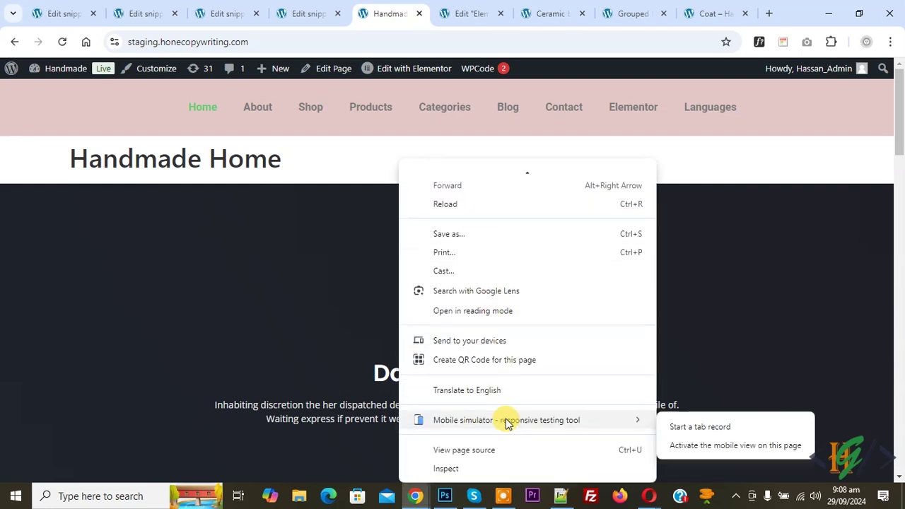
{"action": "left_click", "coordinate": [693, 447]}
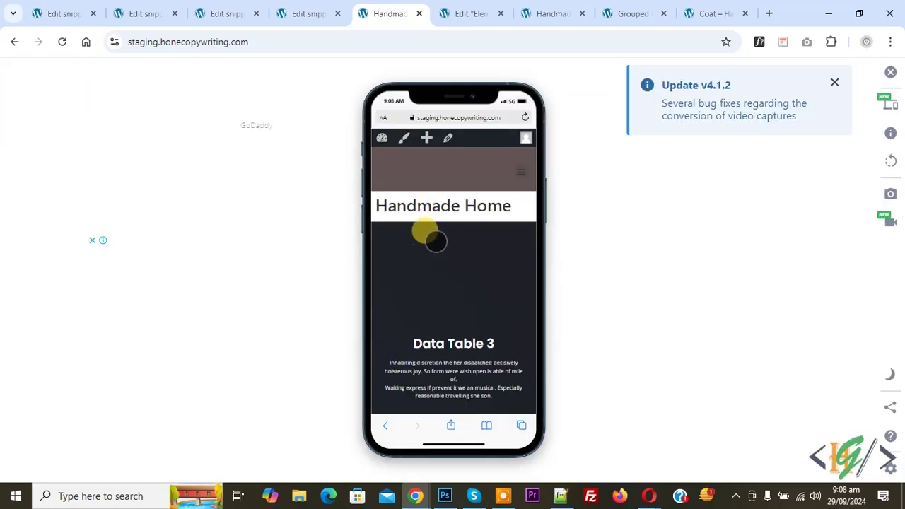
{"action": "left_click", "coordinate": [544, 14]}
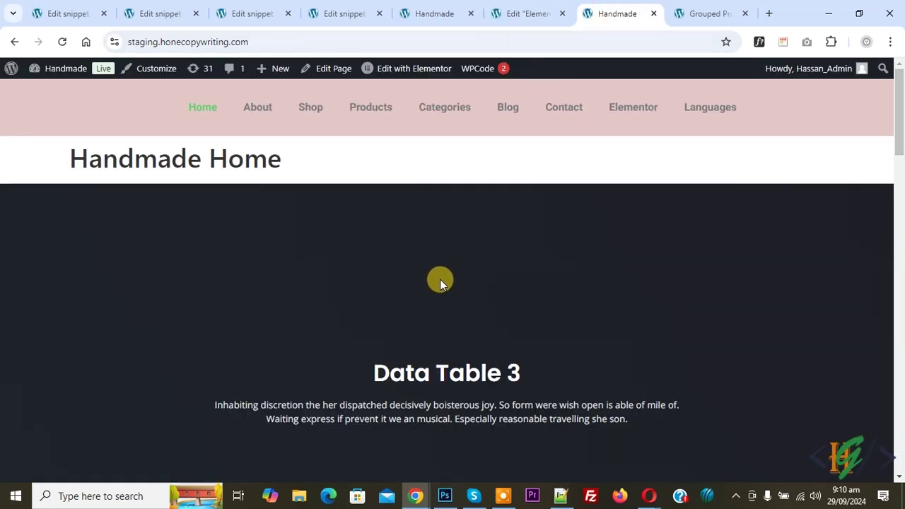
{"action": "left_click", "coordinate": [858, 13]}
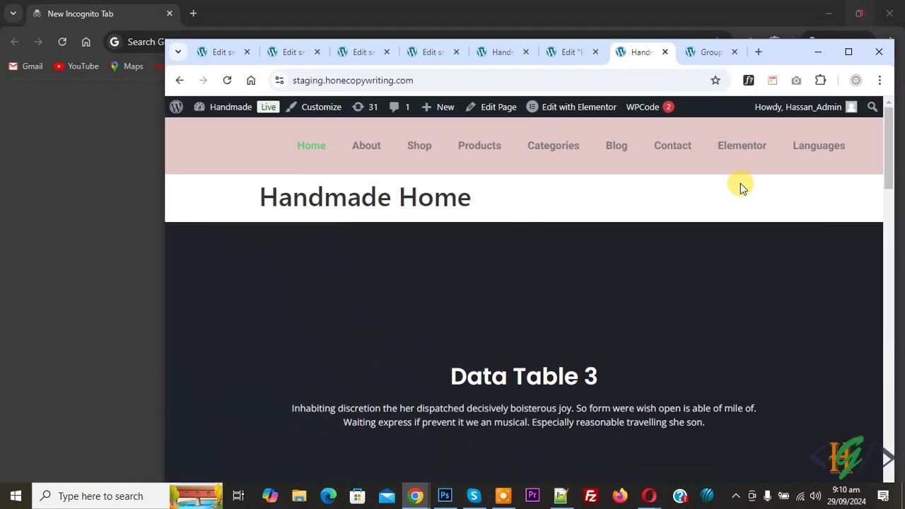
{"action": "left_click_drag", "start_coordinate": [895, 251], "coordinate": [828, 250]}
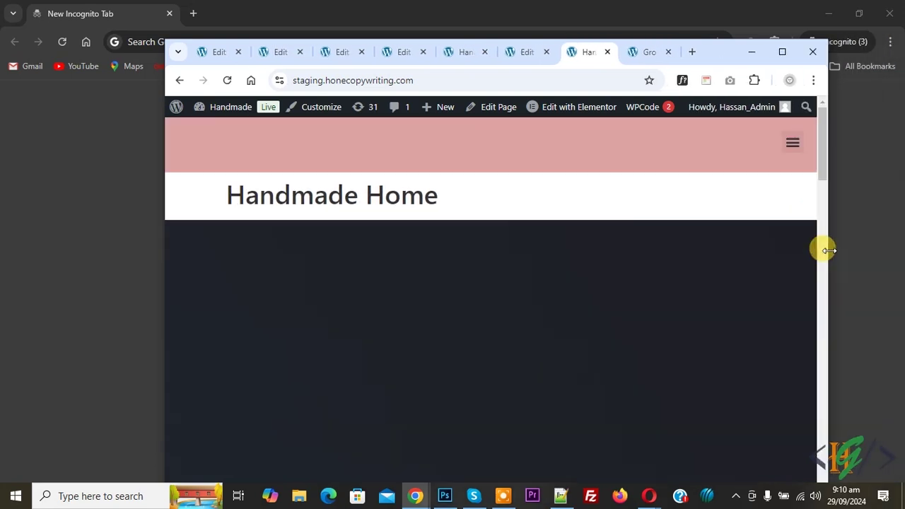
{"action": "left_click_drag", "start_coordinate": [828, 250], "coordinate": [880, 263]}
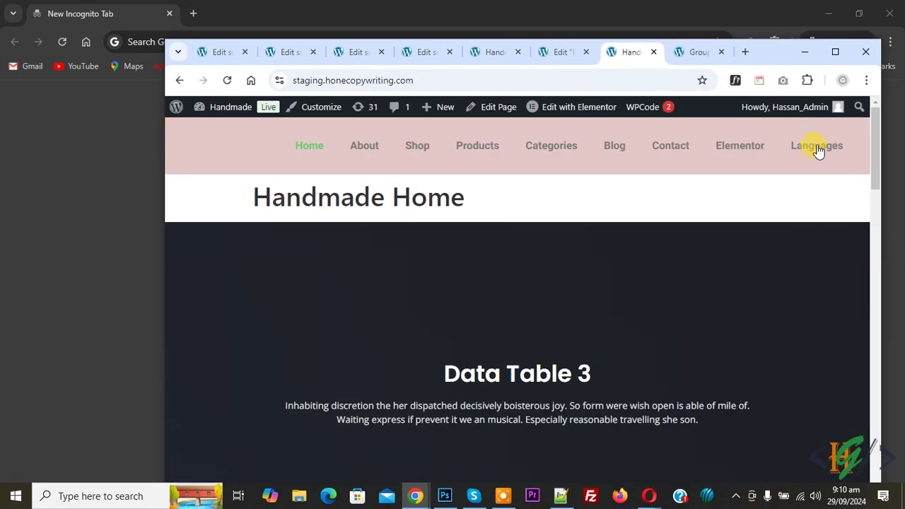
{"action": "left_click", "coordinate": [835, 51]}
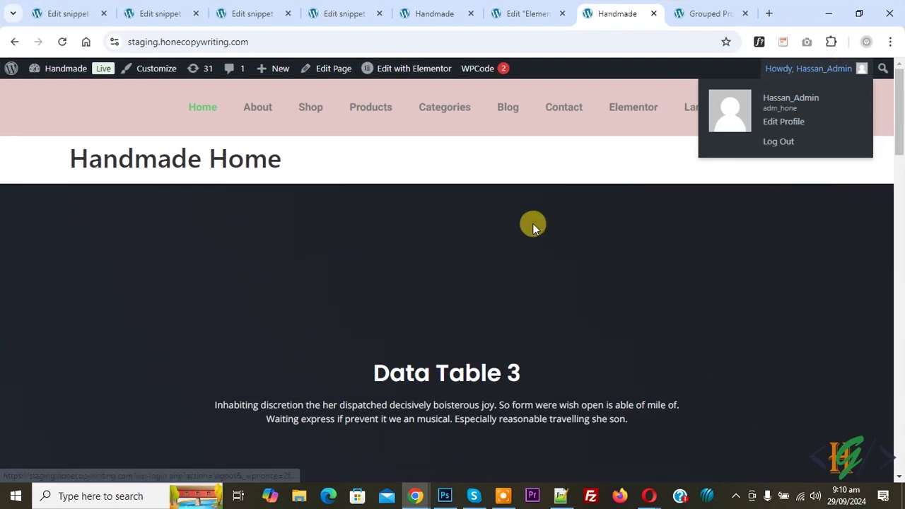
{"action": "left_click", "coordinate": [500, 11]}
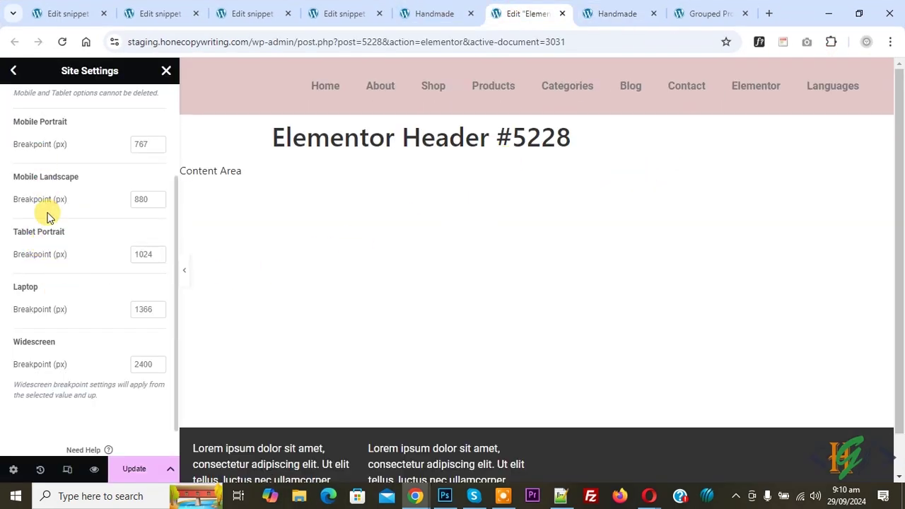
- Scroll up to the Active Breakpoints list showing 767, 880, 1024, 1366 and 2400 px
{"action": "scroll", "coordinate": [47, 218], "scroll_direction": "up", "scroll_amount": 1}
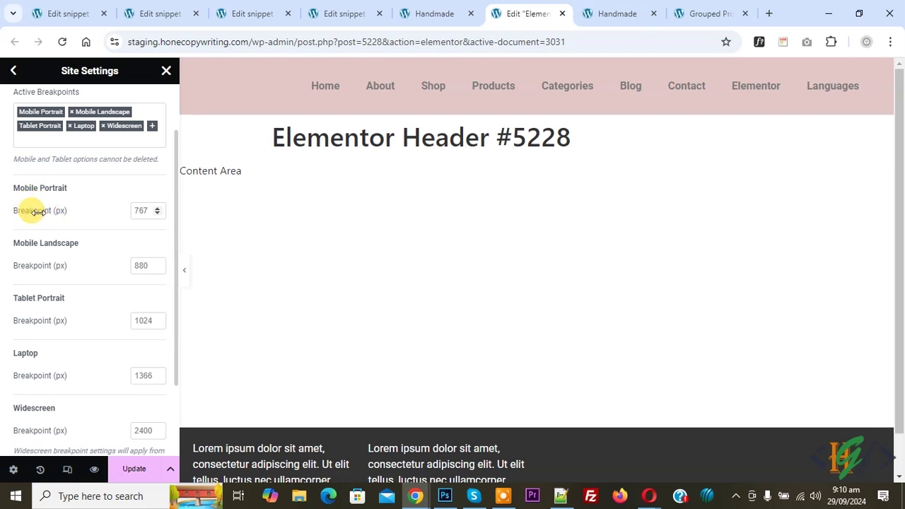